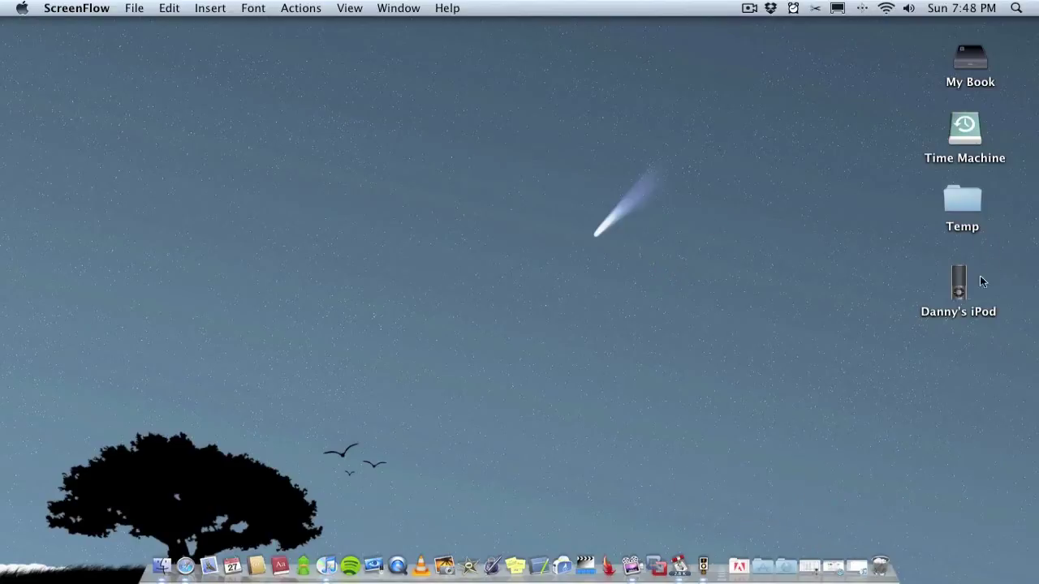
# - Open the iPod on the desktop to look at its contents, then close its window
pyautogui.moveTo(955, 283)
pyautogui.mouseDown()
pyautogui.moveTo(883, 291)
pyautogui.moveTo(956, 291)
pyautogui.mouseUp()
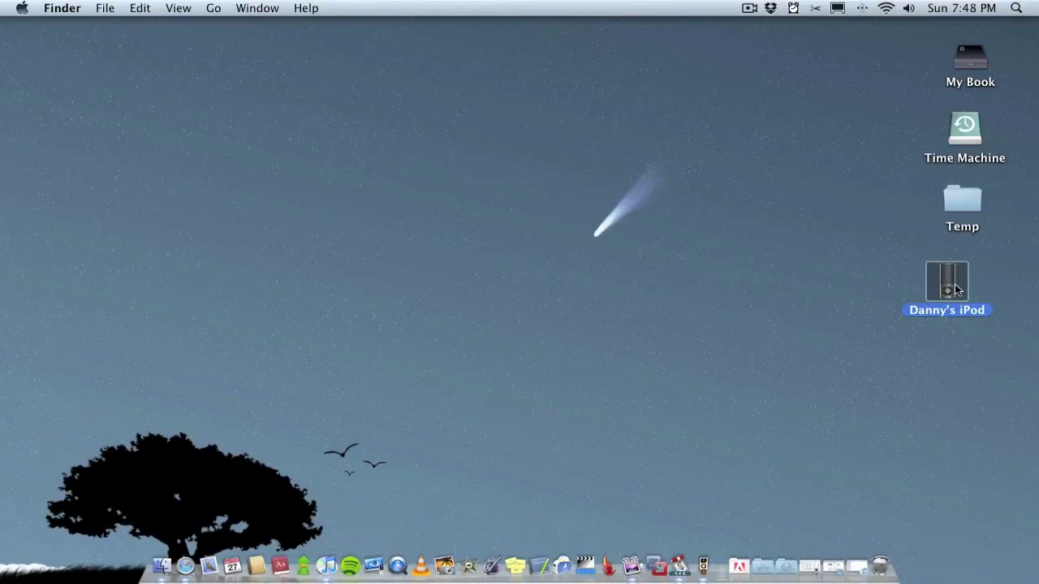
pyautogui.doubleClick(956, 290)
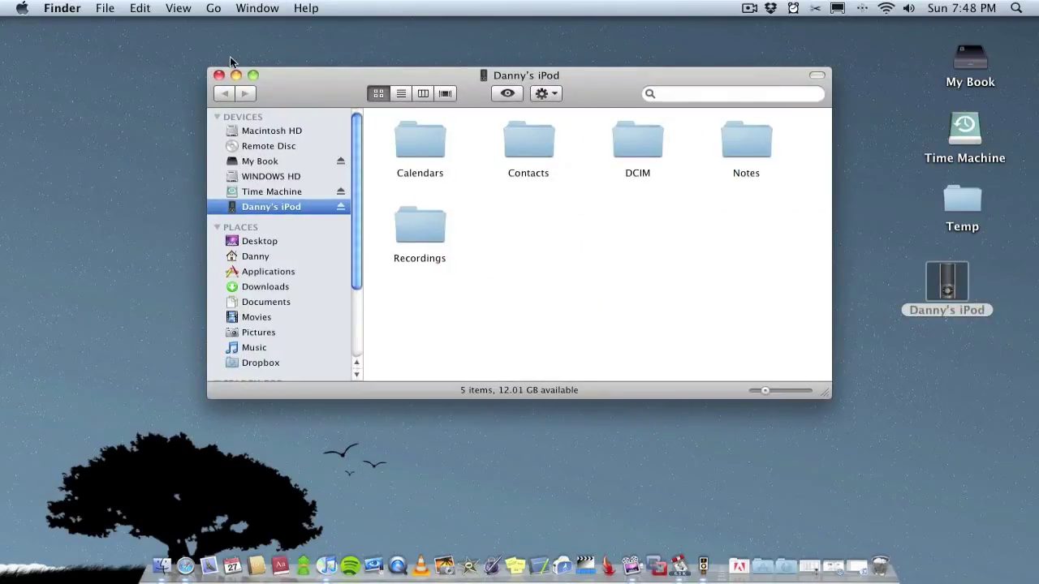
pyautogui.click(219, 75)
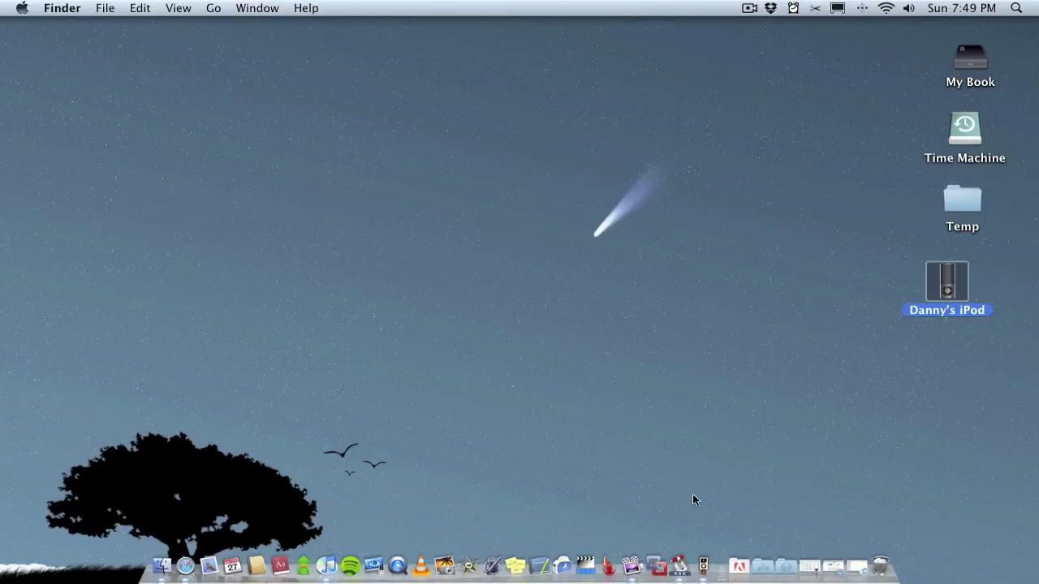
# - Launch expod and browse the iPod's full song list and its Alicia Keys Singles playlist
pyautogui.click(704, 560)
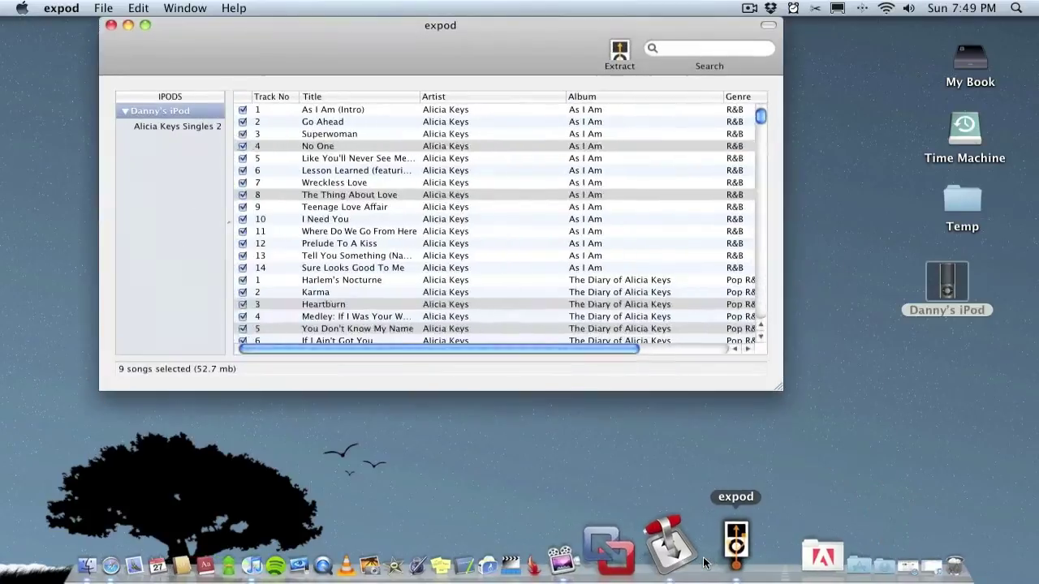
pyautogui.click(464, 196)
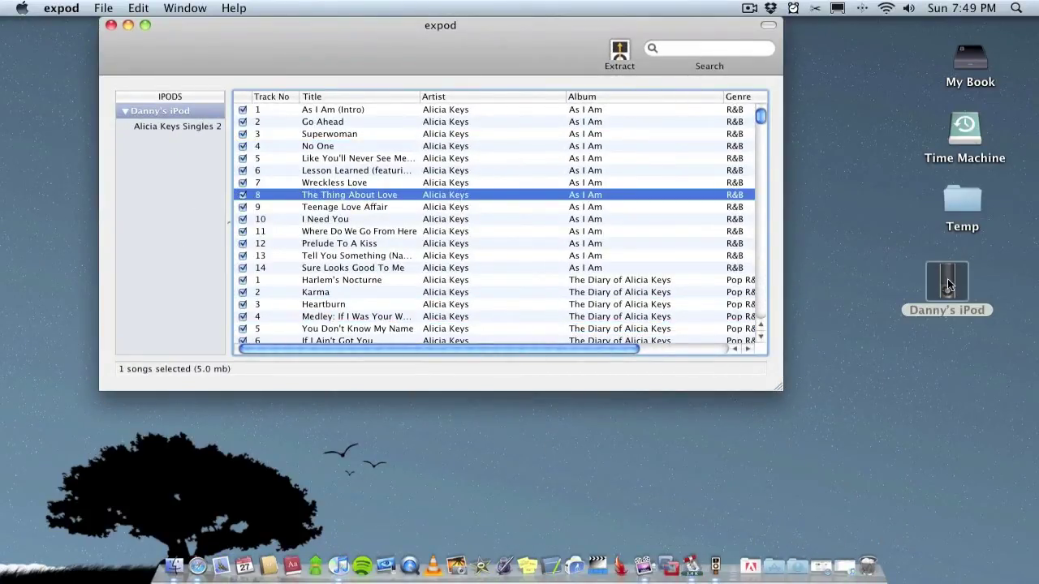
pyautogui.moveTo(351, 36); pyautogui.dragTo(329, 69)
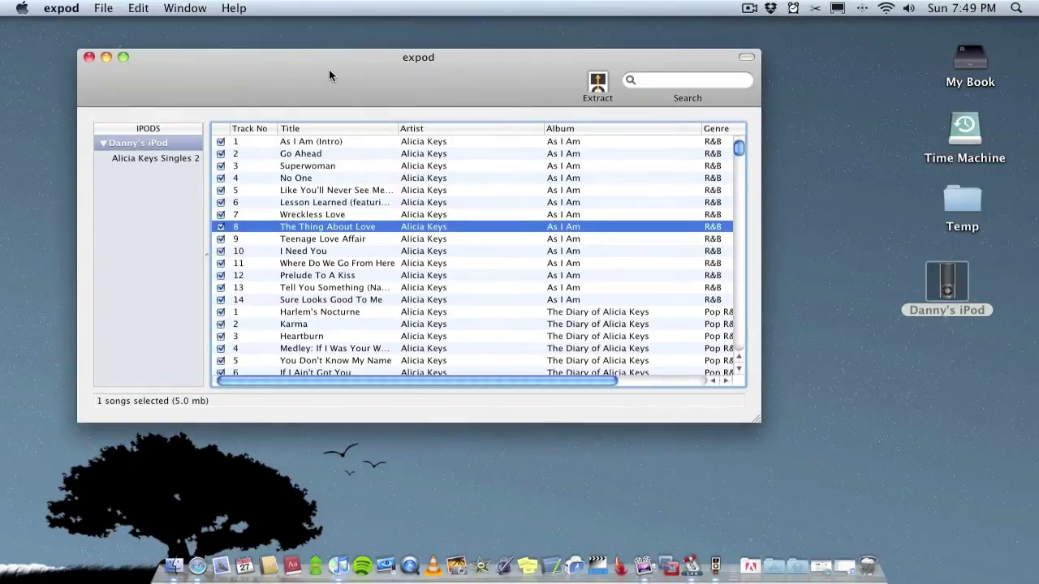
pyautogui.click(141, 141)
pyautogui.click(129, 160)
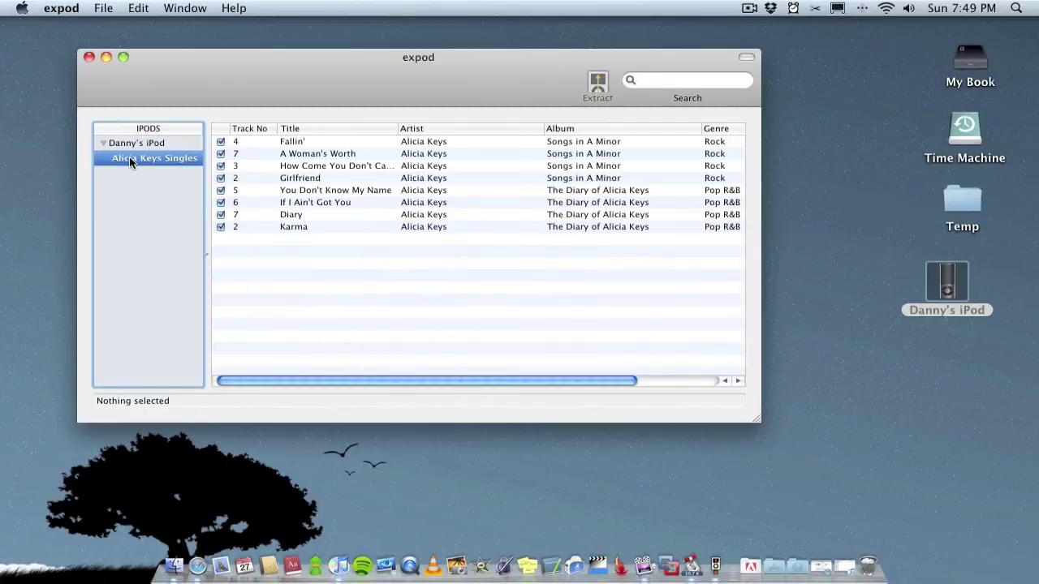
pyautogui.click(144, 145)
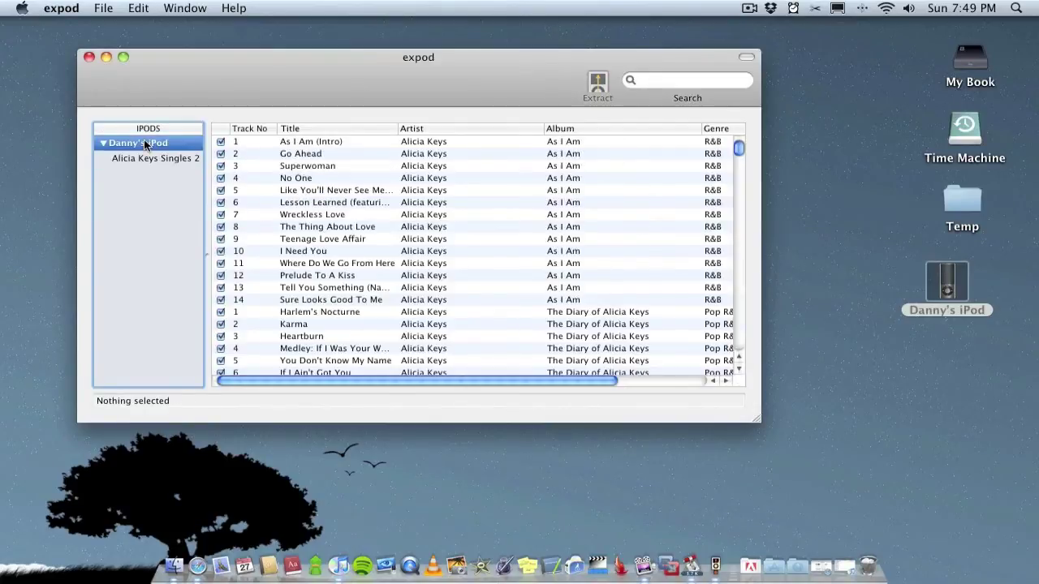
pyautogui.click(353, 155)
pyautogui.scroll(-5, 344, 220)
pyautogui.scroll(5, 347, 226)
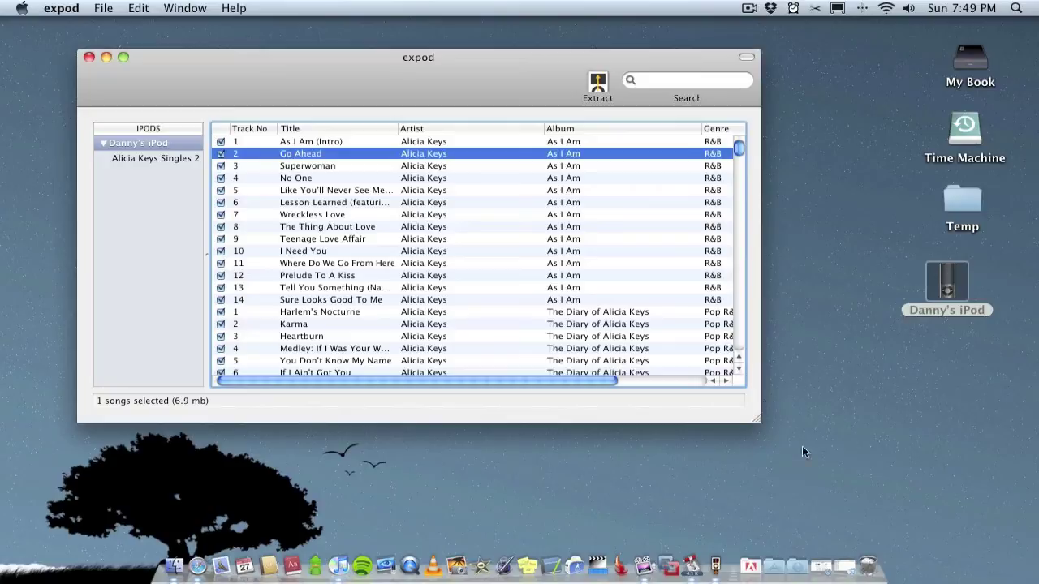
# - Add a new desktop folder from the right-click menu and rename it 'iPod Music'
pyautogui.rightClick(840, 376)
pyautogui.click(812, 378)
pyautogui.click(837, 378)
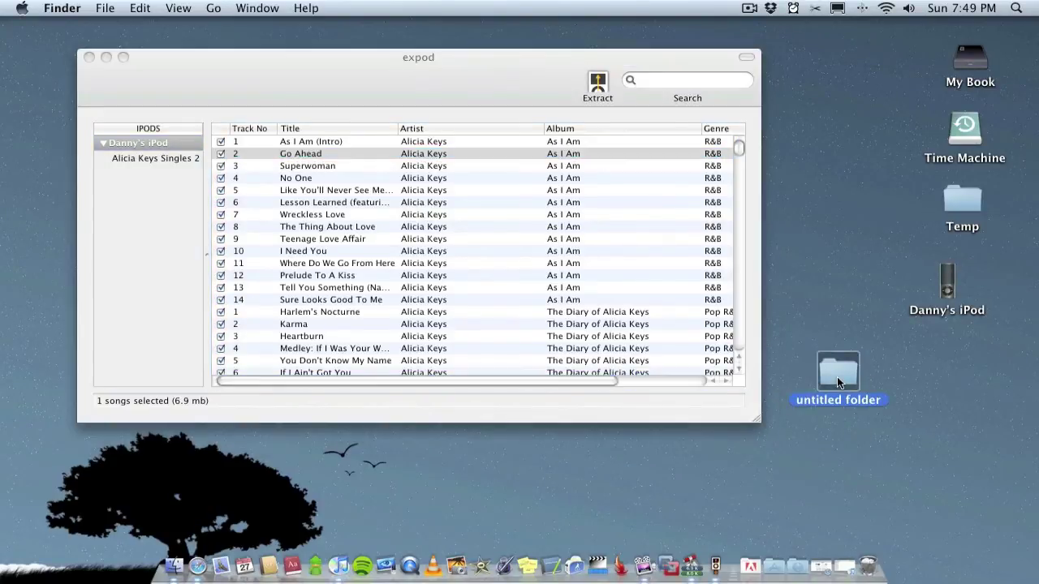
pyautogui.press('Return')
pyautogui.write('iPo')
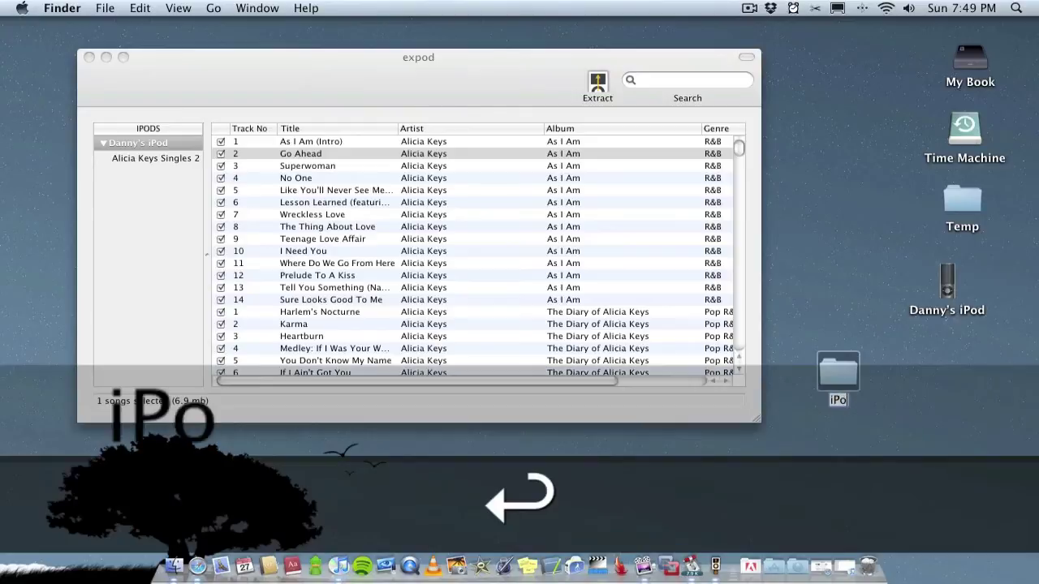
pyautogui.write('d Music')
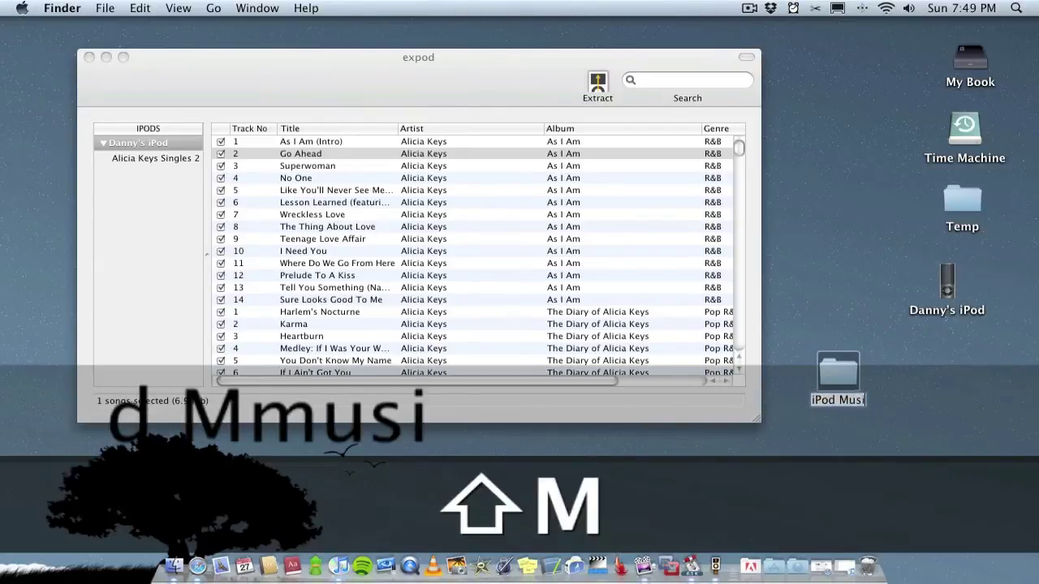
pyautogui.press('Return')
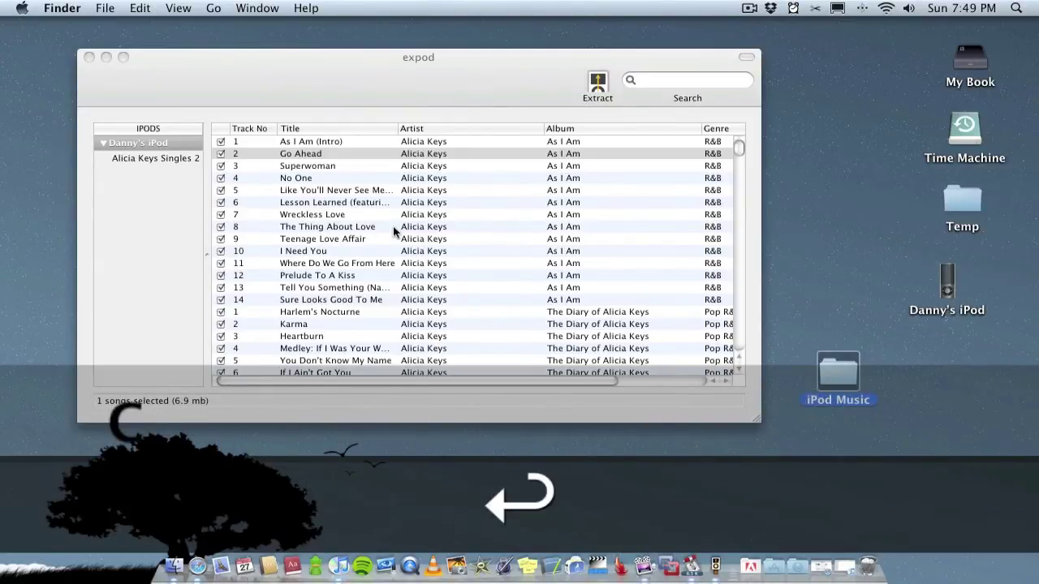
# - Bring the expod song list forward and select every track with Cmd+A
pyautogui.click(395, 232)
pyautogui.scroll(-4, 355, 230)
pyautogui.scroll(5, 355, 231)
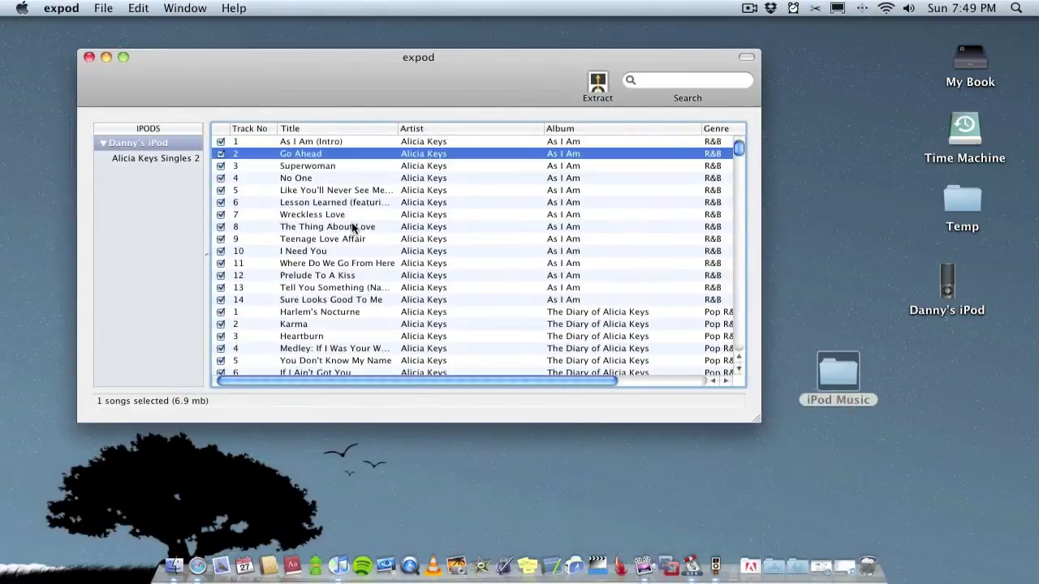
pyautogui.click(331, 143)
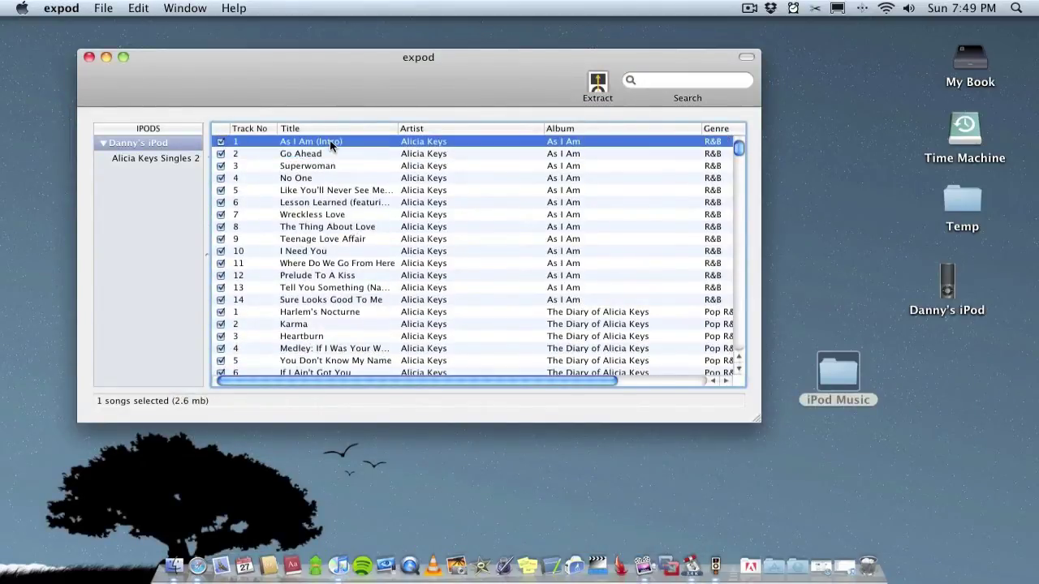
pyautogui.click(328, 228)
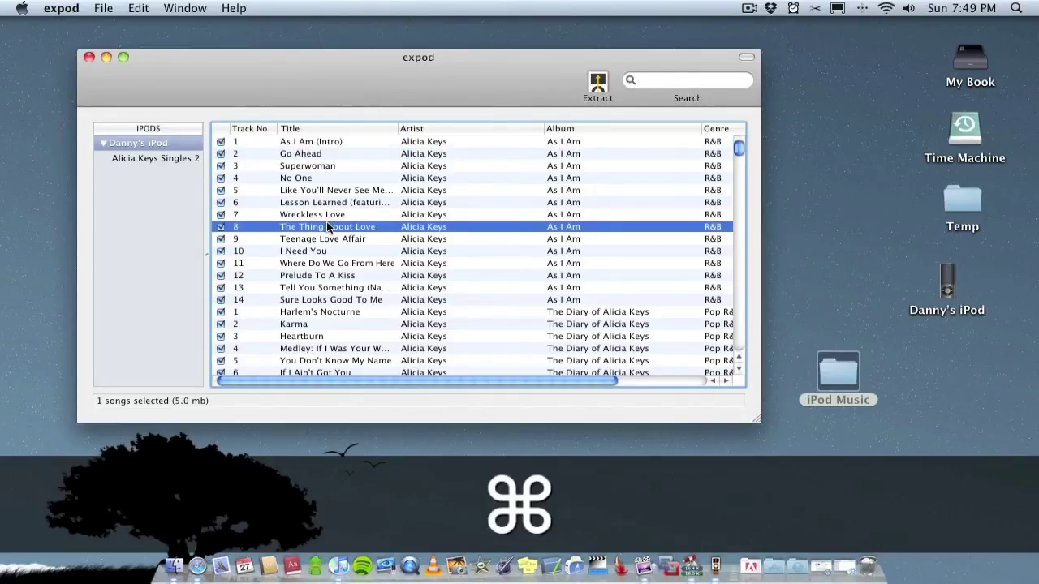
pyautogui.press('super+a')
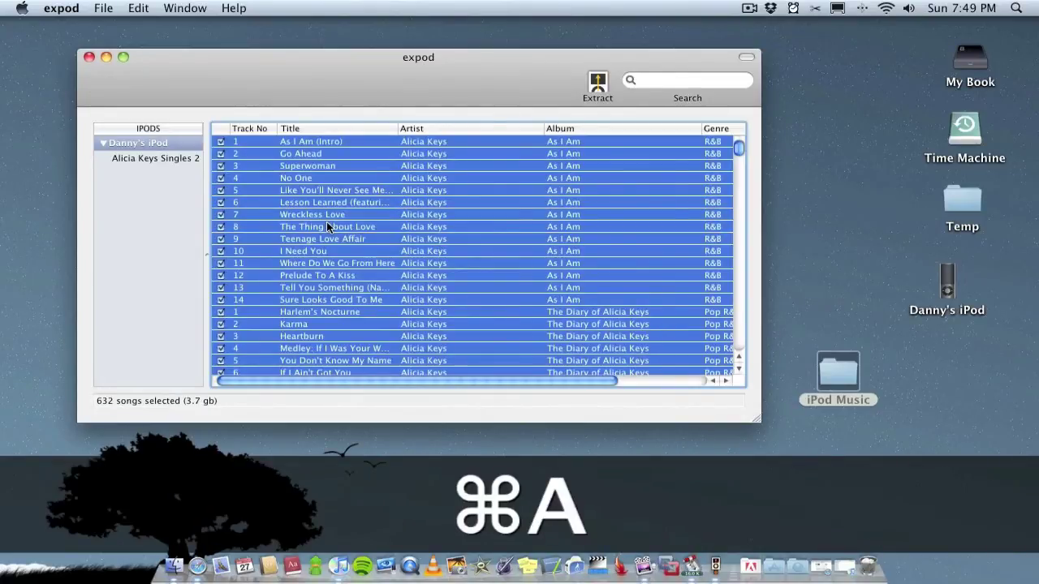
pyautogui.scroll(-7, 328, 228)
pyautogui.scroll(7, 328, 228)
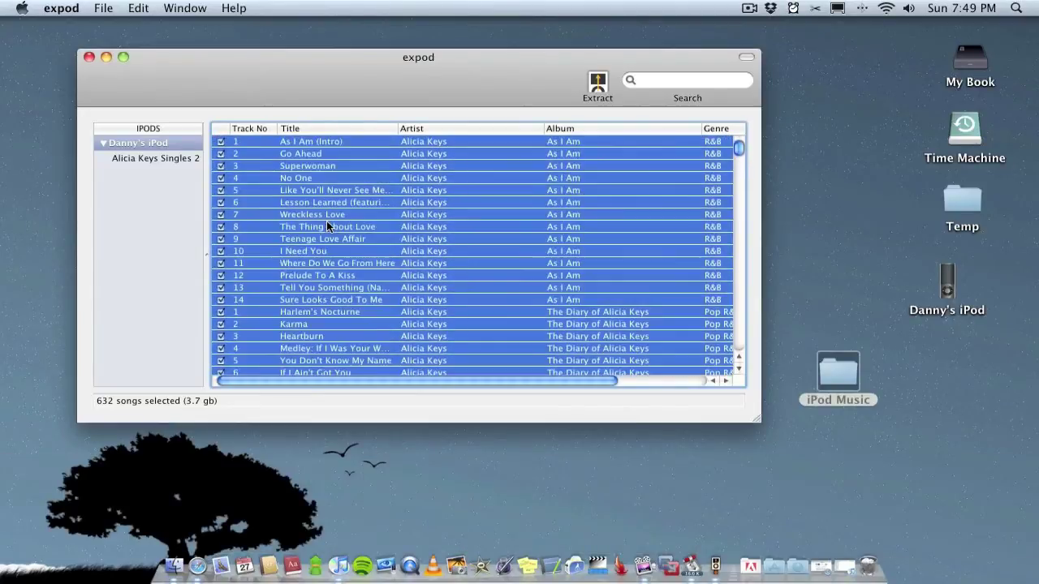
# - Try selecting Wreckless Love, Go Ahead, I Need You and others, then reselect all 632 songs
pyautogui.click(454, 214)
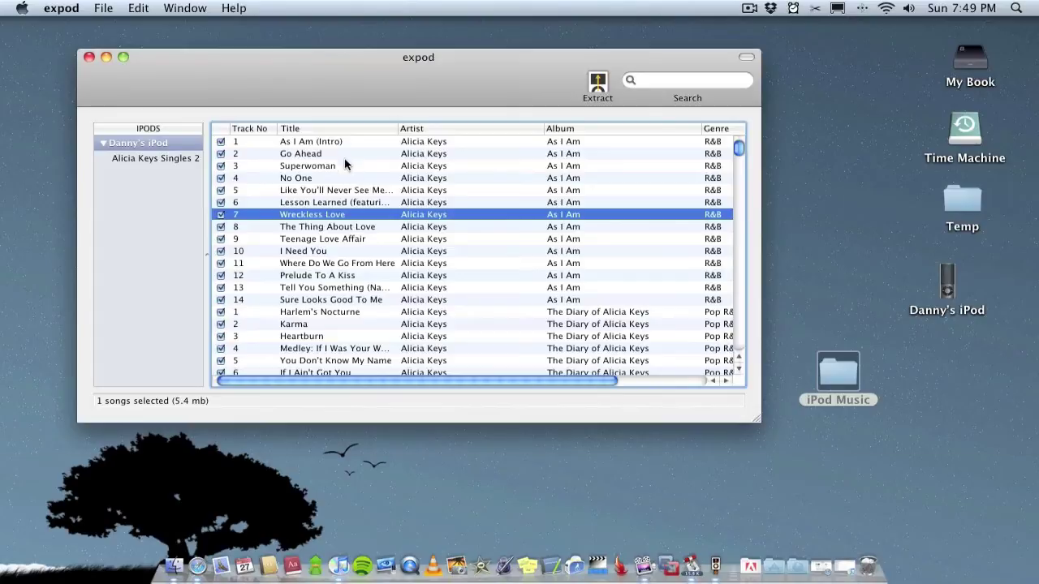
pyautogui.keyDown('super'); pyautogui.click(342, 155); pyautogui.keyUp('super')
pyautogui.keyDown('super'); pyautogui.click(323, 252); pyautogui.keyUp('super')
pyautogui.keyDown('super'); pyautogui.click(324, 313); pyautogui.keyUp('super')
pyautogui.keyDown('super'); pyautogui.click(339, 348); pyautogui.keyUp('super')
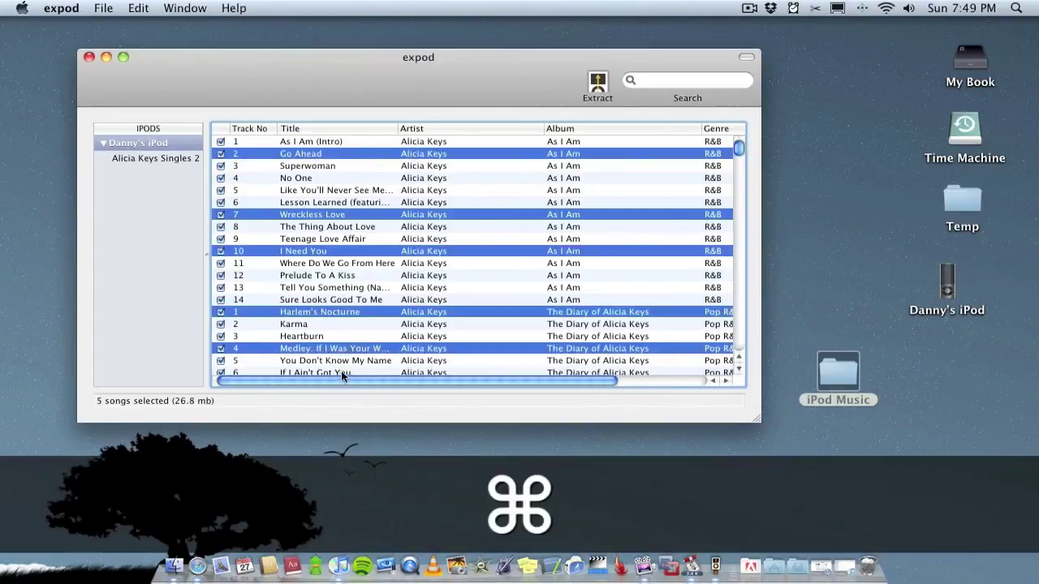
pyautogui.keyDown('super'); pyautogui.click(332, 364); pyautogui.keyUp('super')
pyautogui.click(368, 253)
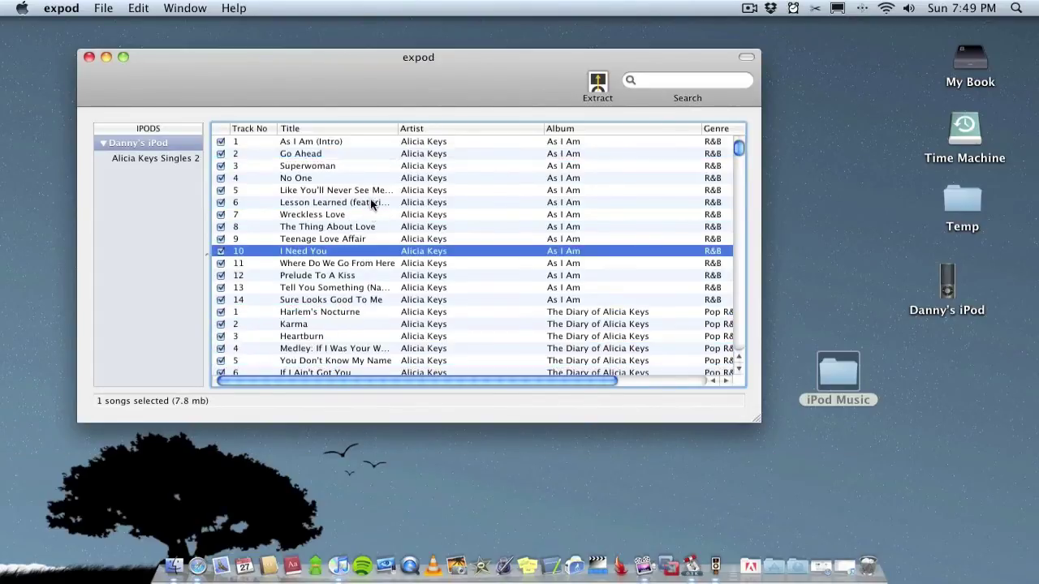
pyautogui.press('super+a')
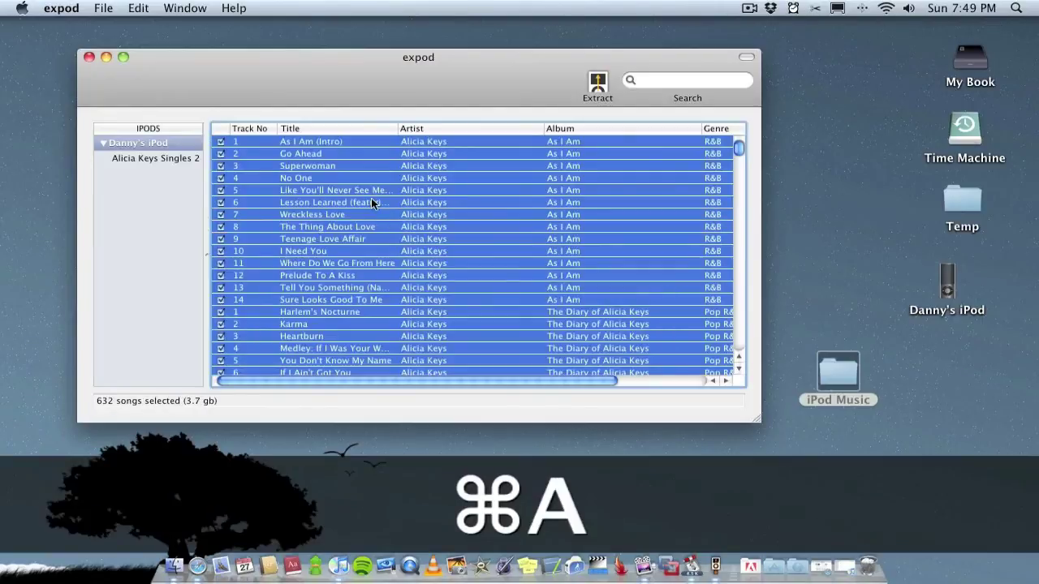
# - Set the extraction output folder to iPod Music and extract all 632 songs
pyautogui.click(596, 85)
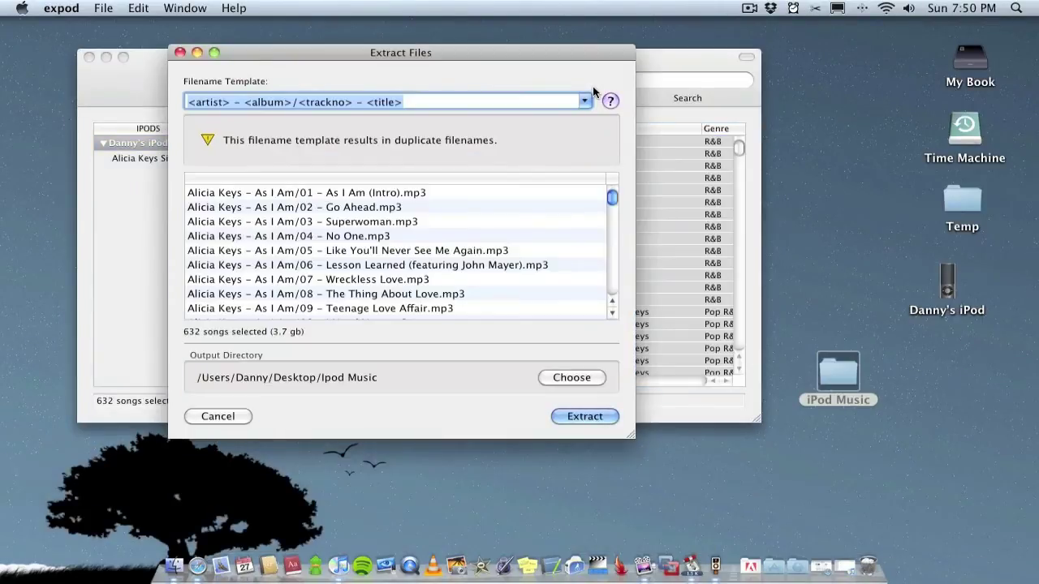
pyautogui.click(585, 378)
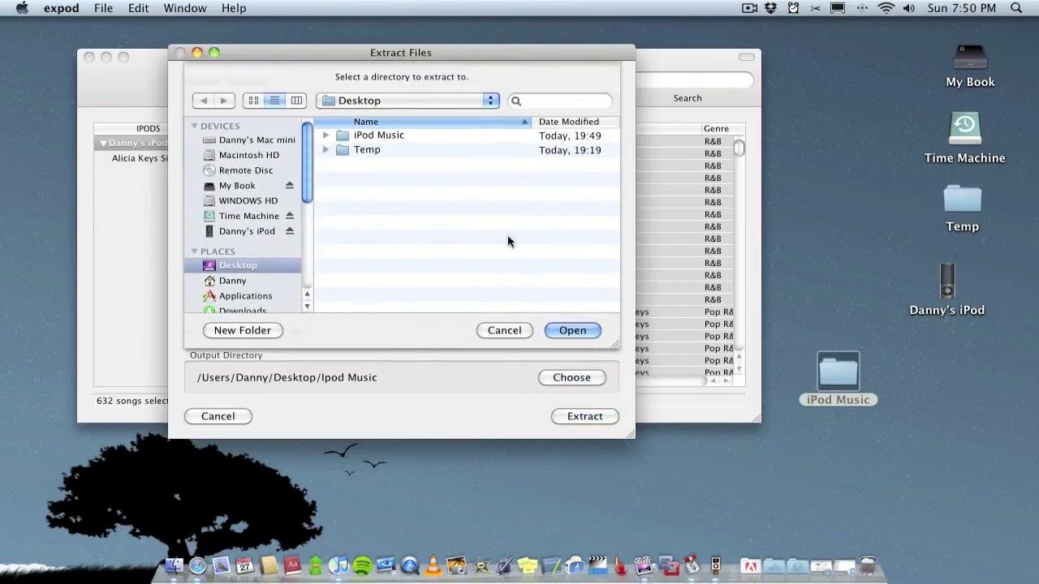
pyautogui.click(390, 136)
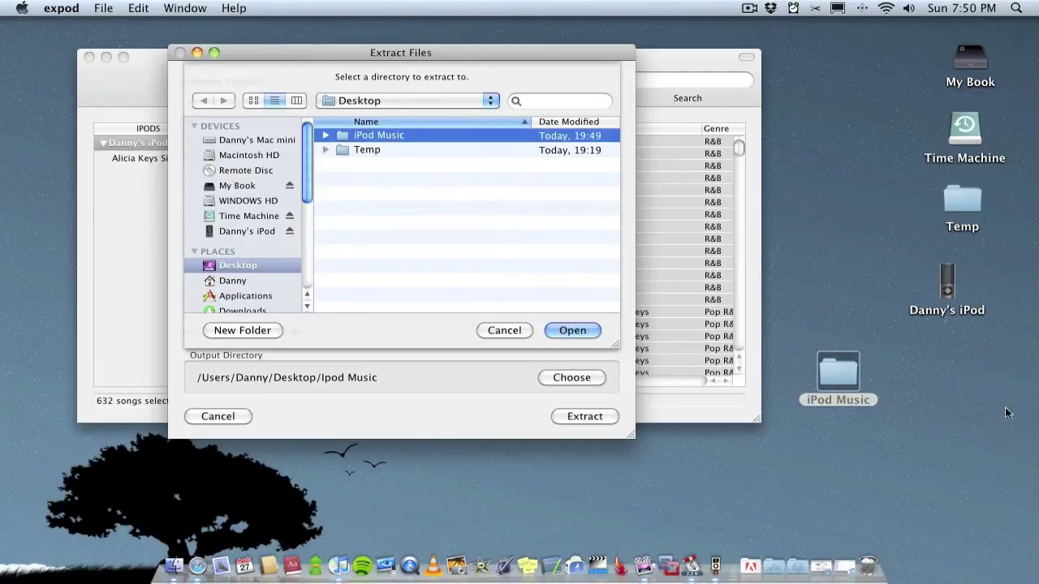
pyautogui.click(591, 329)
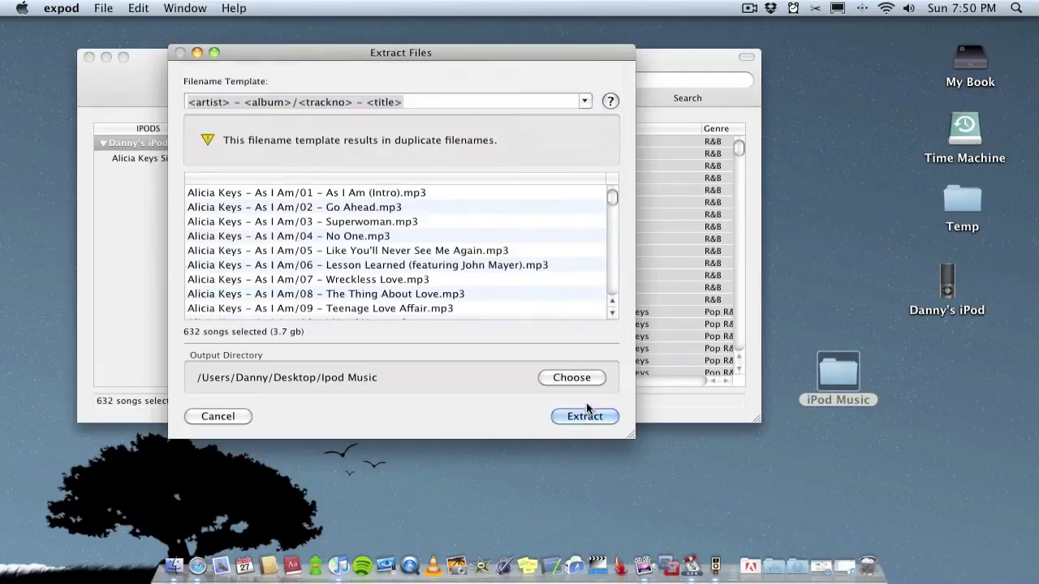
pyautogui.click(592, 416)
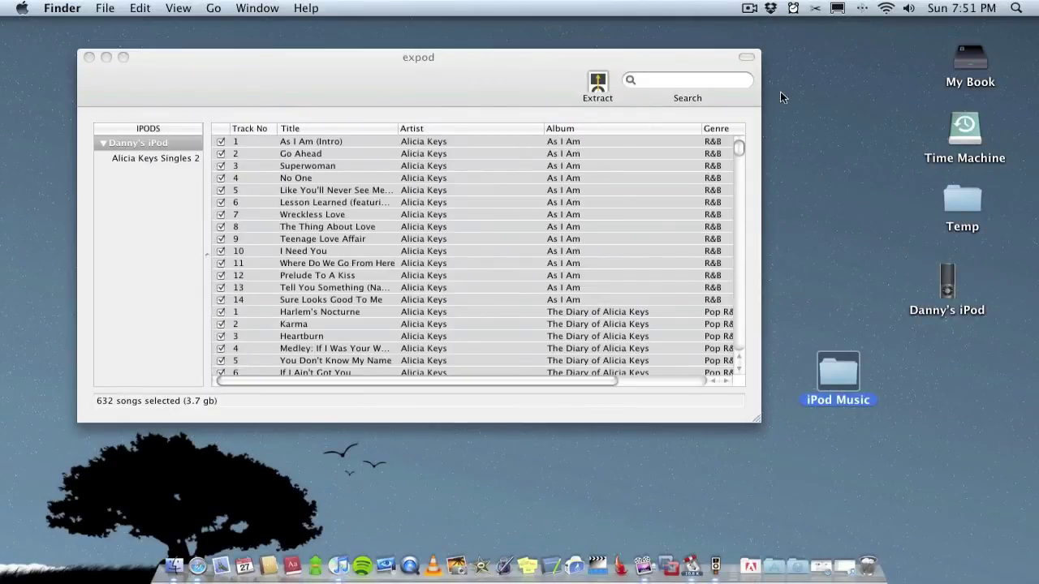
# - Open iPod Music and look inside the As I Am and Songs in A Minor album folders
pyautogui.doubleClick(830, 367)
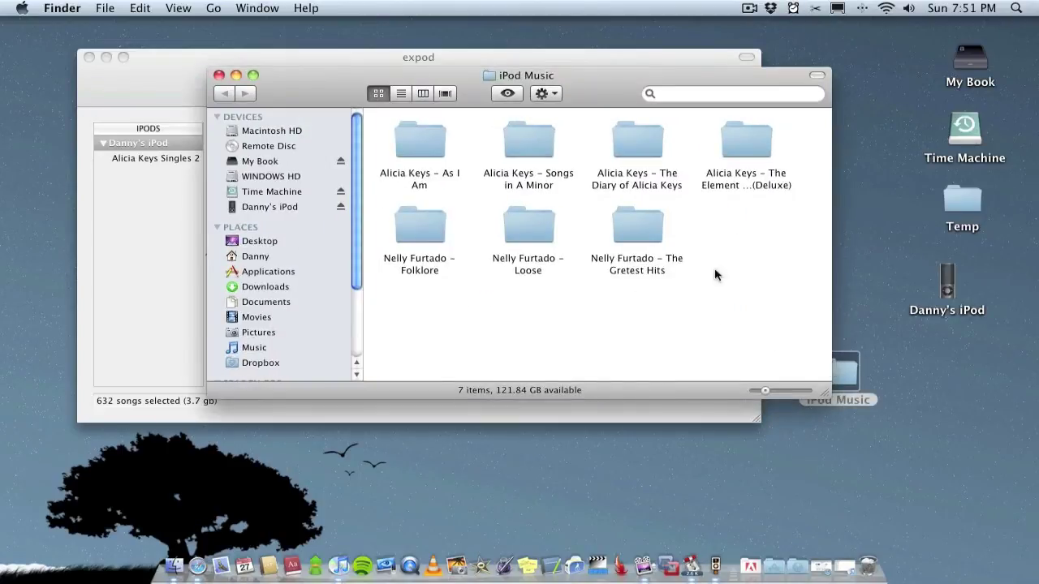
pyautogui.moveTo(608, 78); pyautogui.dragTo(489, 70)
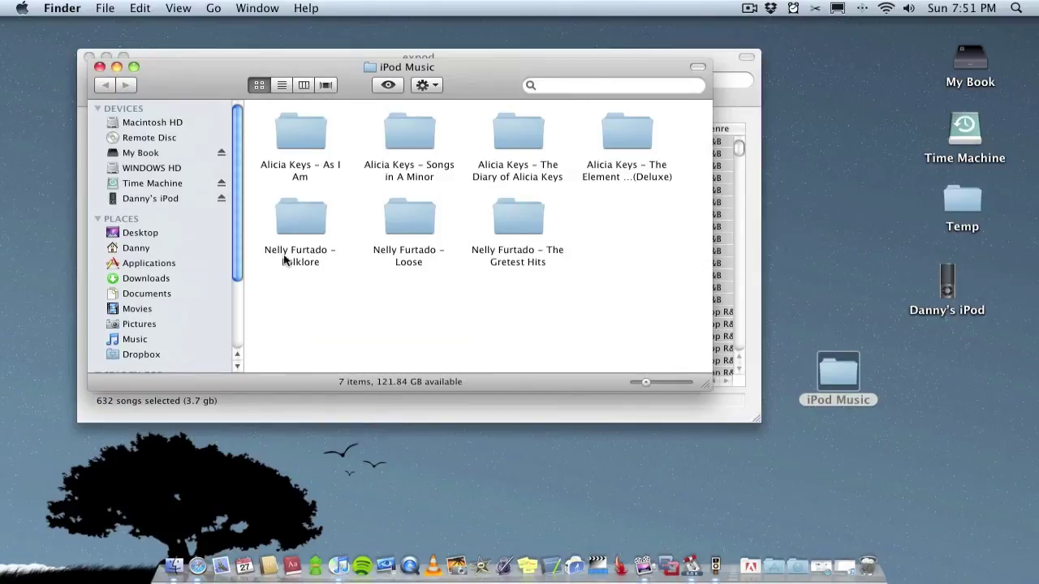
pyautogui.doubleClick(306, 144)
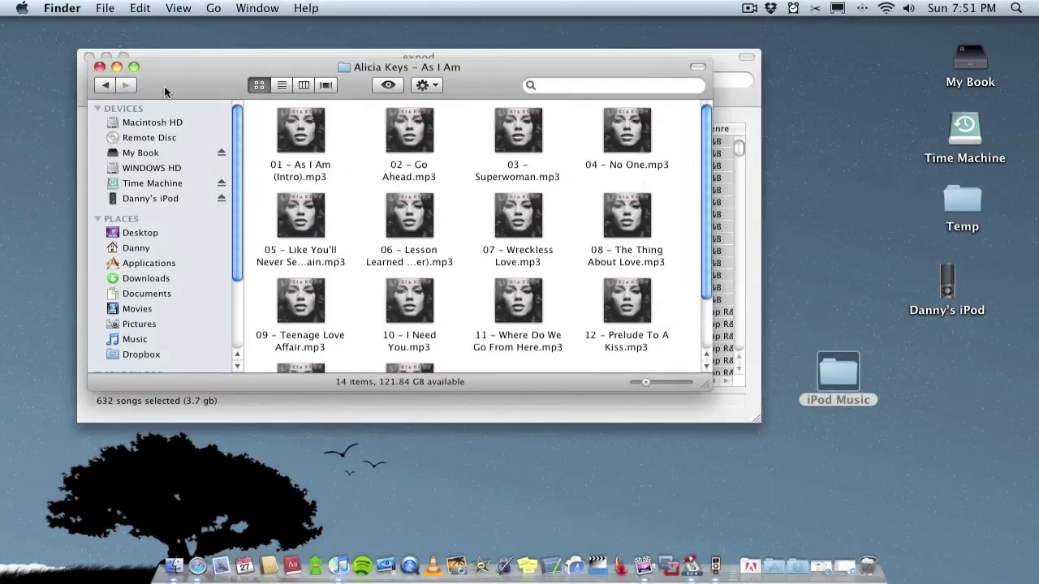
pyautogui.click(111, 86)
pyautogui.doubleClick(406, 136)
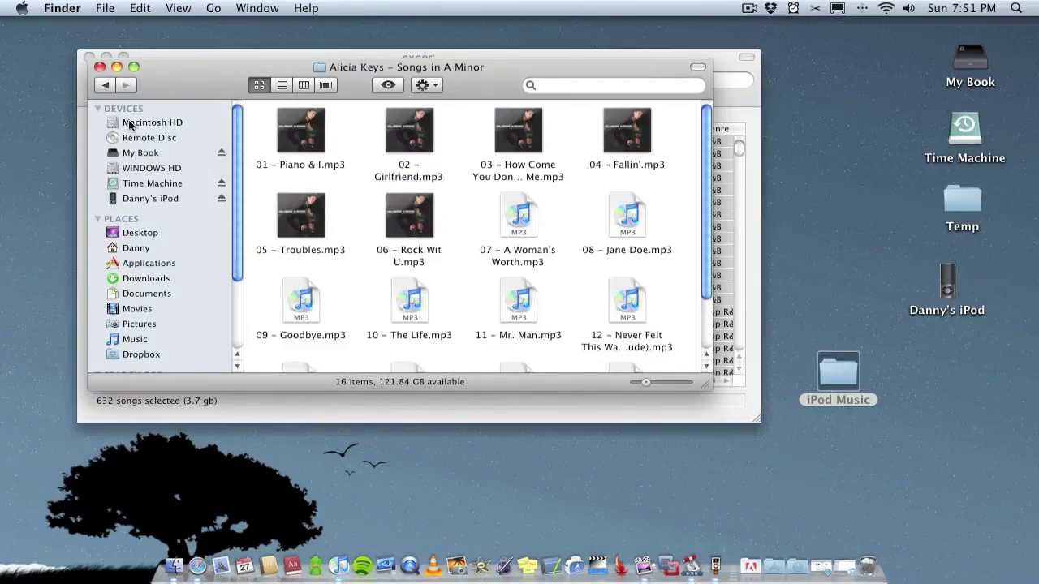
pyautogui.click(106, 85)
# - Recheck the Songs in A Minor folder, select The Diary of Alicia Keys, and close the window
pyautogui.click(307, 132)
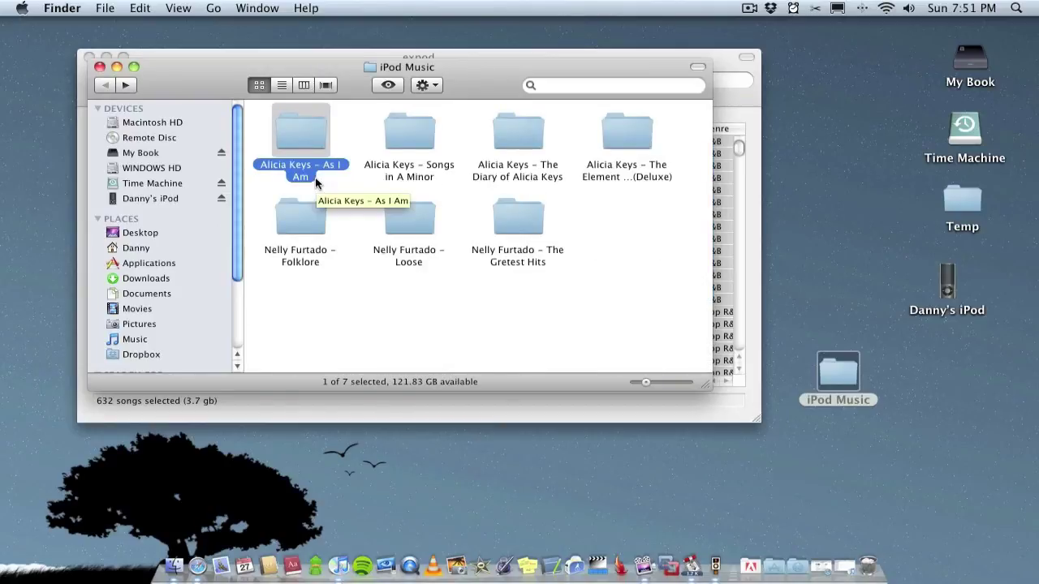
pyautogui.doubleClick(395, 141)
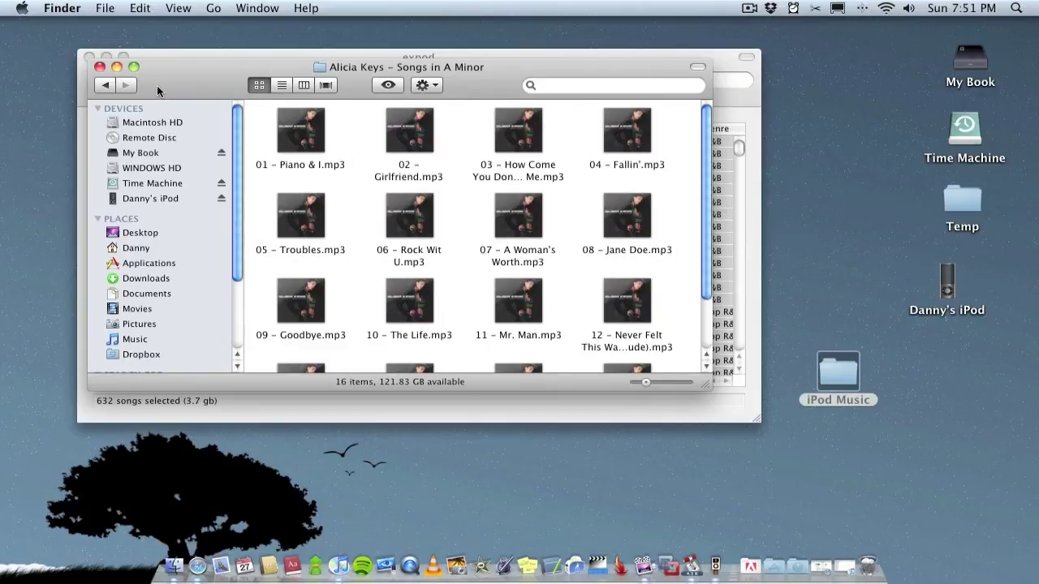
pyautogui.click(106, 84)
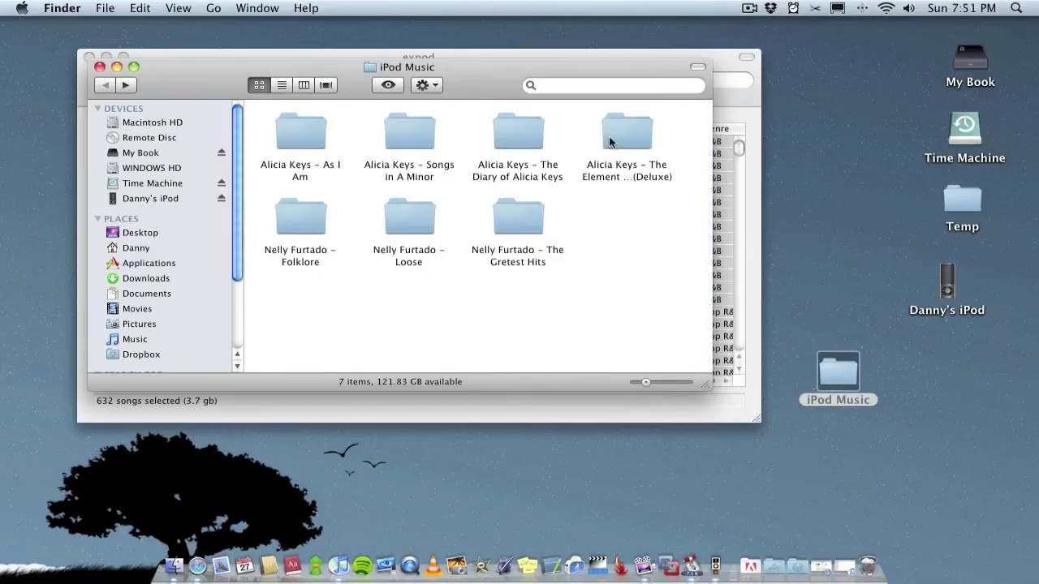
pyautogui.click(511, 134)
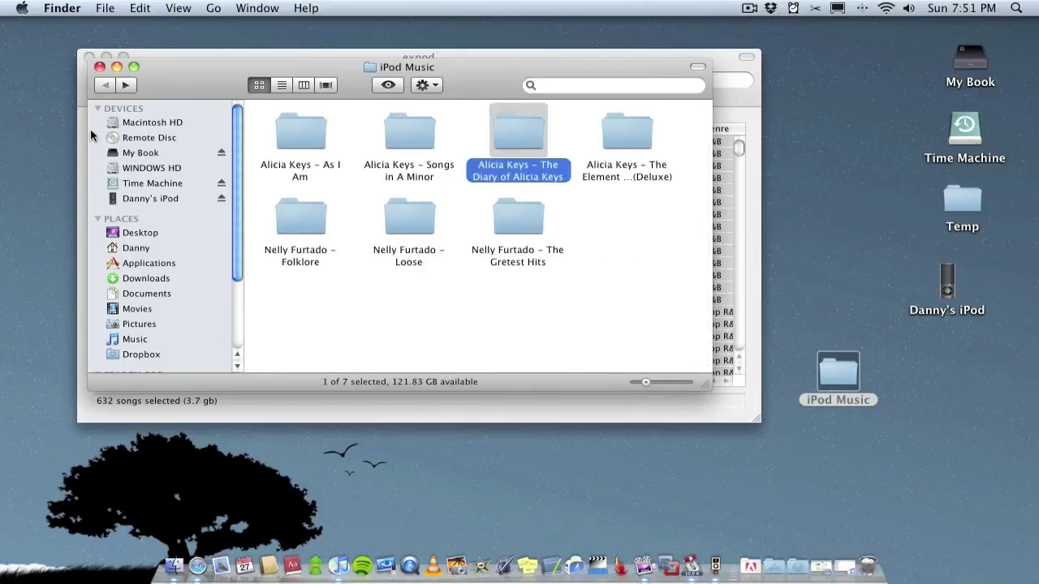
pyautogui.click(100, 67)
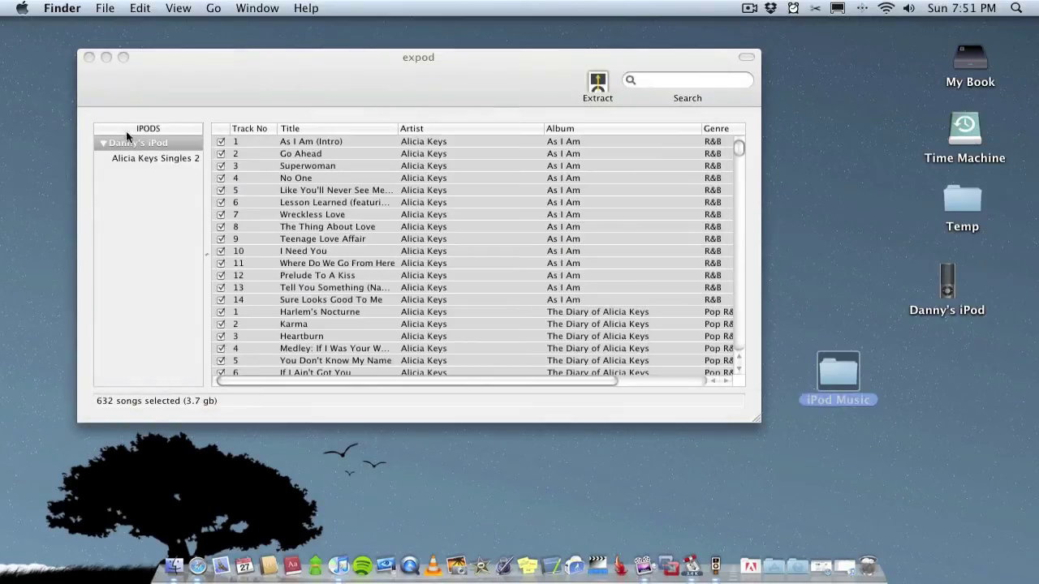
# - Launch iTunes and drag the iPod Music folder from the desktop into its library
pyautogui.click(345, 552)
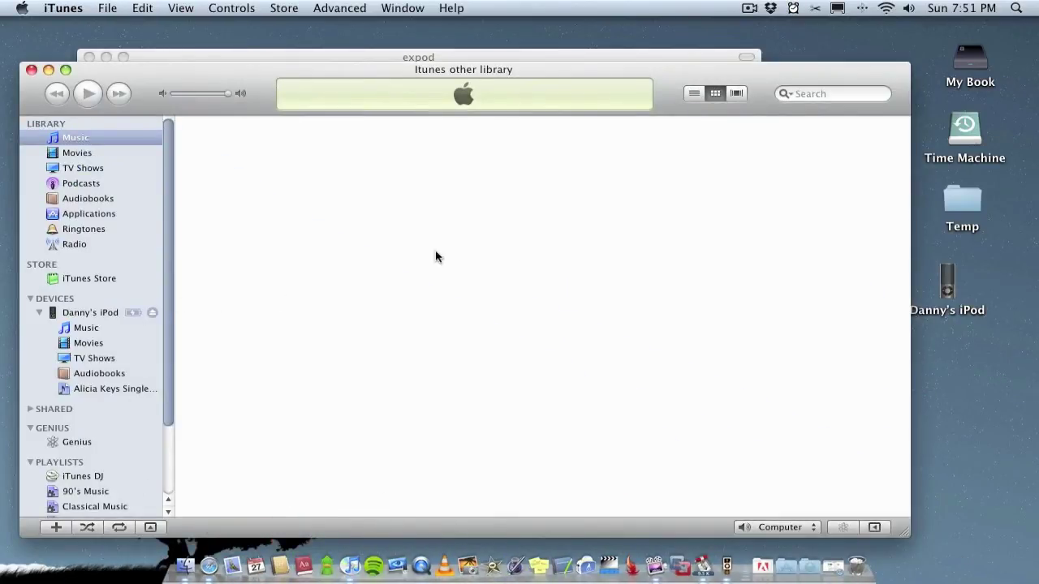
pyautogui.press('F11')
pyautogui.moveTo(819, 378)
pyautogui.mouseDown()
pyautogui.moveTo(829, 371)
pyautogui.moveTo(305, 274)
pyautogui.moveTo(346, 178)
pyautogui.mouseUp()
pyautogui.press('F11')
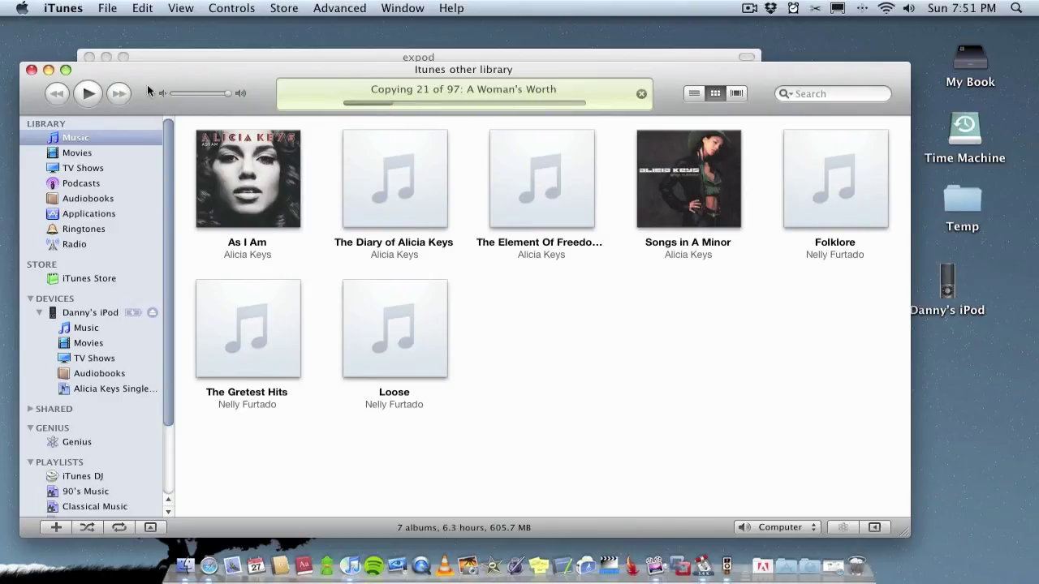
# - Minimise the iTunes and expod windows to leave the bare desktop
pyautogui.click(48, 69)
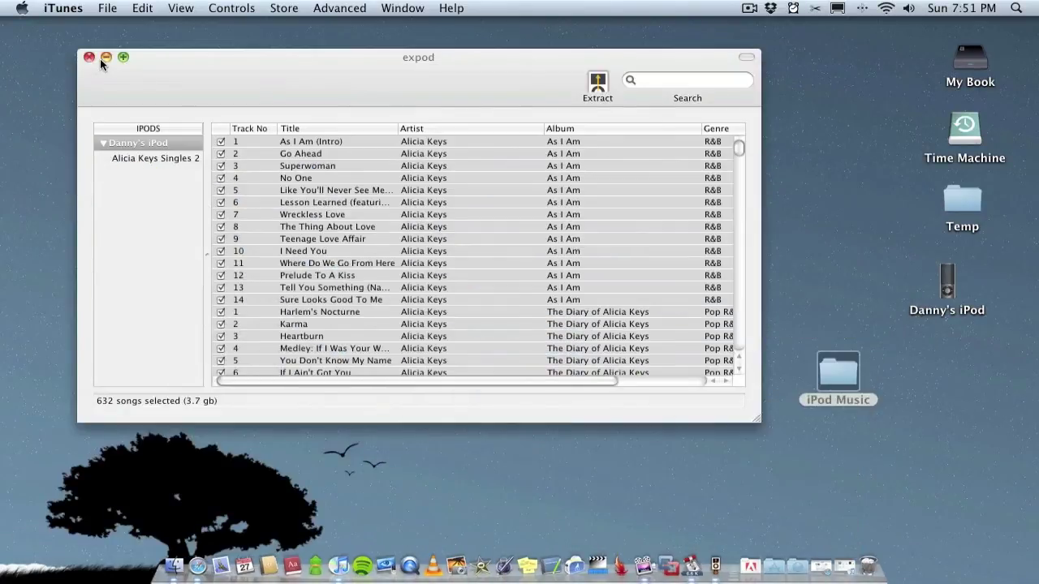
pyautogui.click(106, 58)
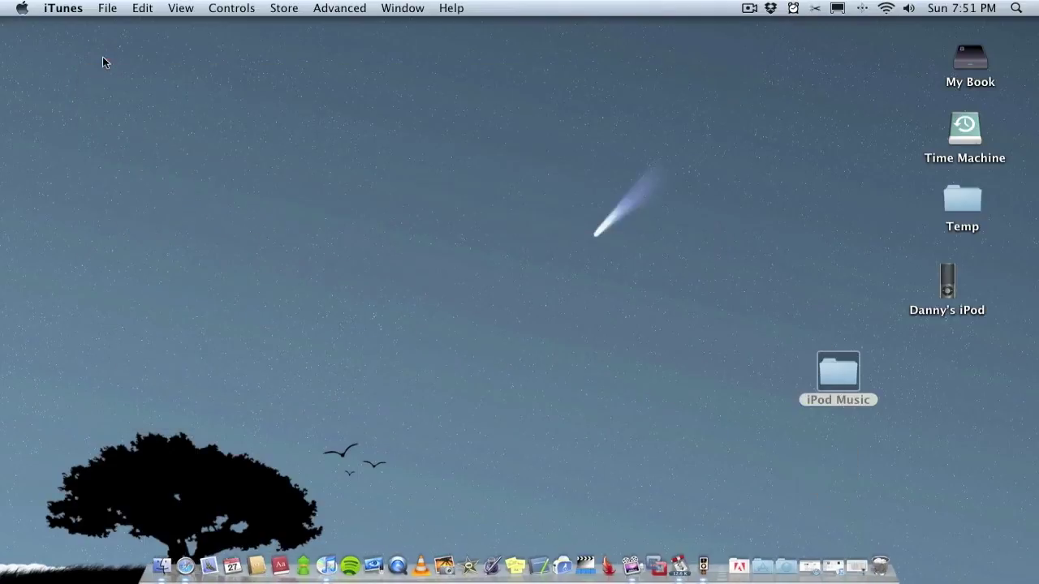